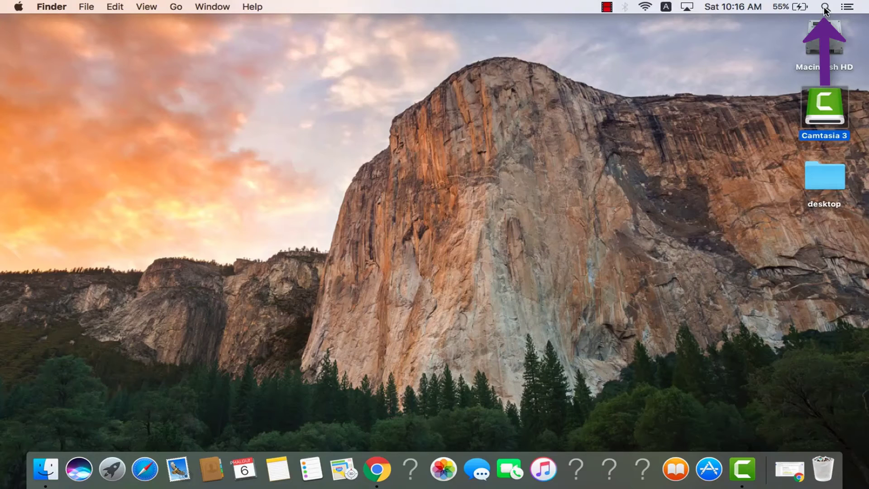
Launch Disk Utility from a Spotlight search for 'disk'.
{"action": "left_click", "coordinate": [825, 8]}
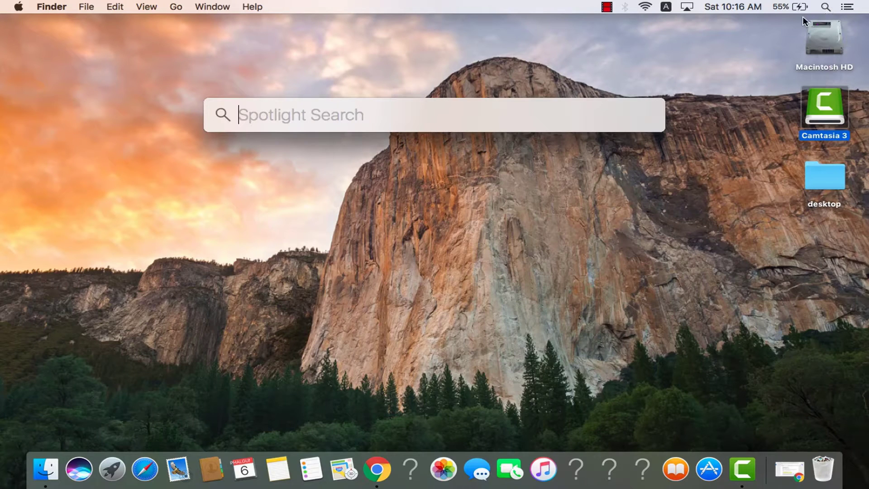
{"action": "type", "text": "disk"}
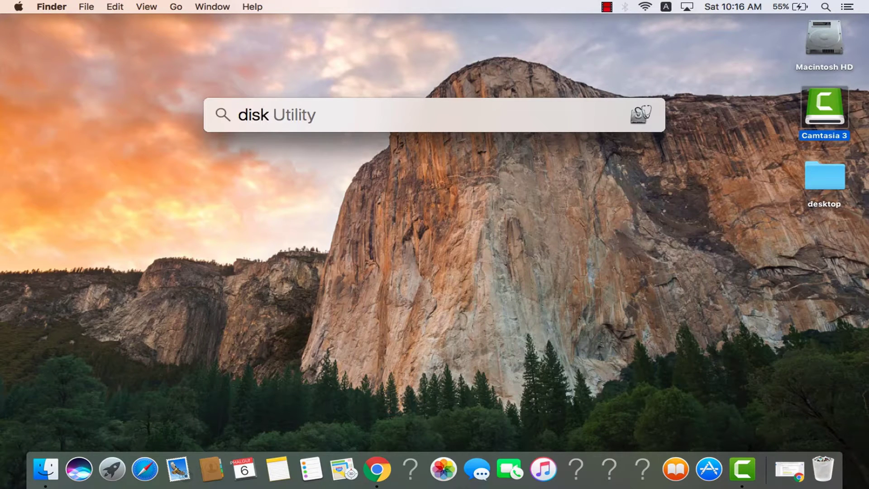
{"action": "key", "text": "Return"}
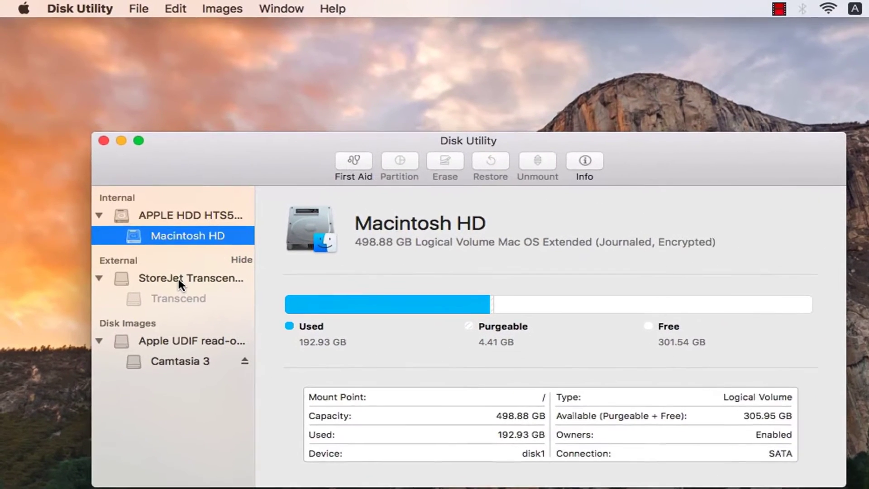
Mount the Transcend volume, then select the whole StoreJet Transcend Media disk.
{"action": "left_click", "coordinate": [179, 278]}
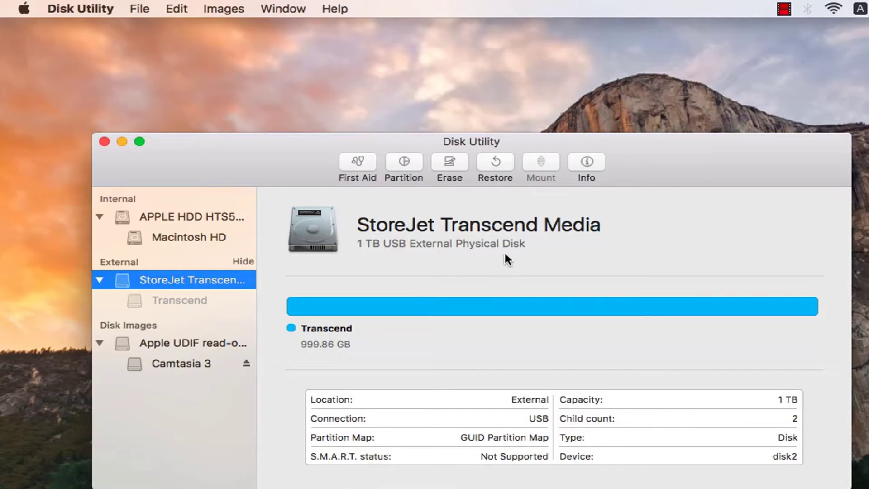
{"action": "left_click", "coordinate": [101, 282]}
{"action": "left_click", "coordinate": [103, 282]}
{"action": "left_click", "coordinate": [177, 301]}
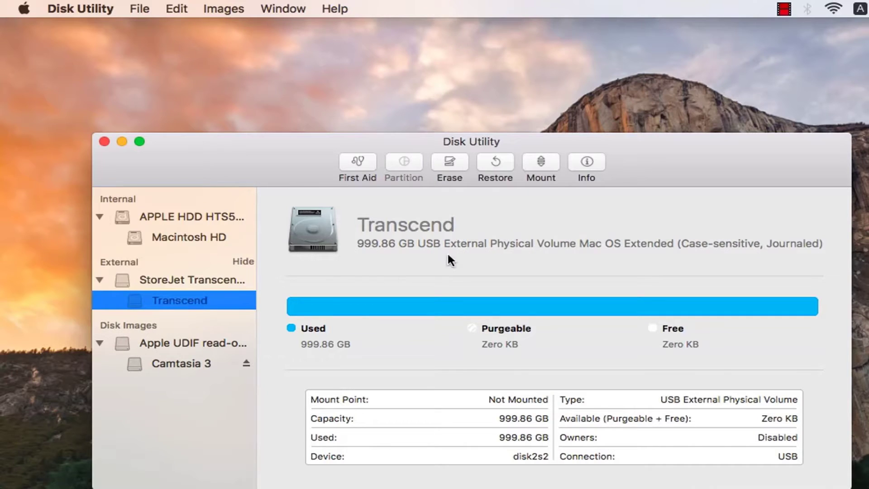
{"action": "left_click", "coordinate": [539, 165]}
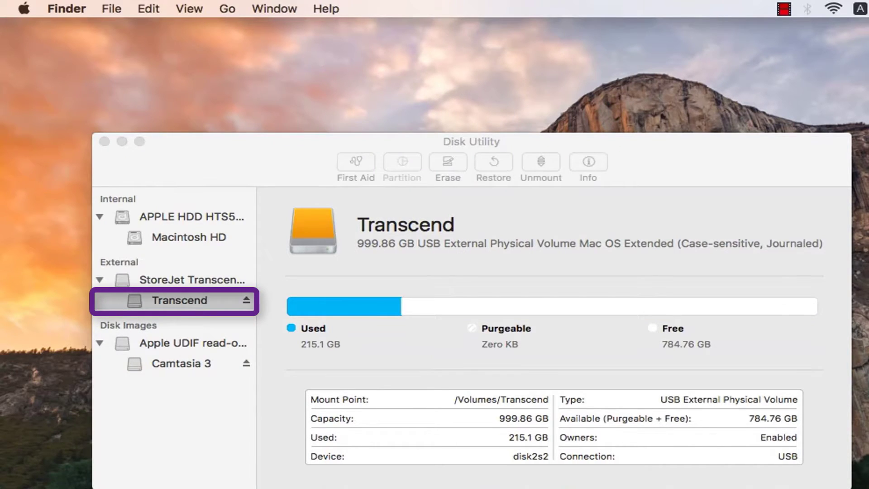
{"action": "left_click", "coordinate": [214, 278]}
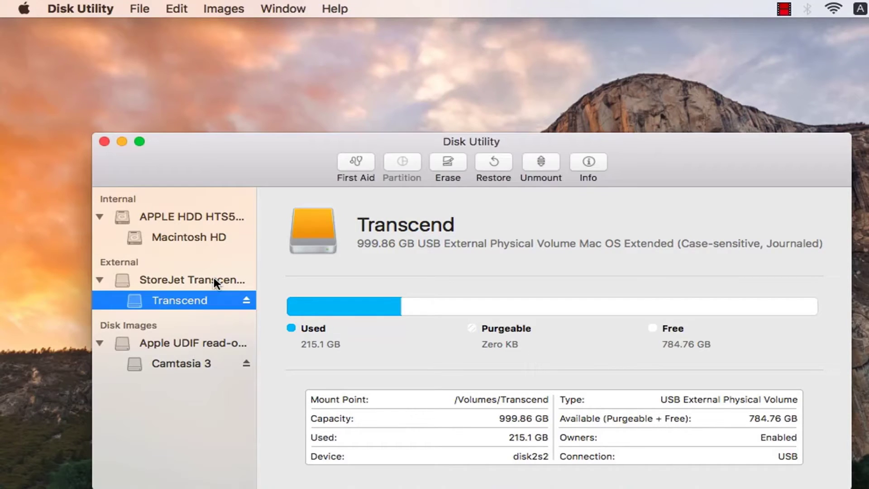
{"action": "left_click", "coordinate": [214, 278]}
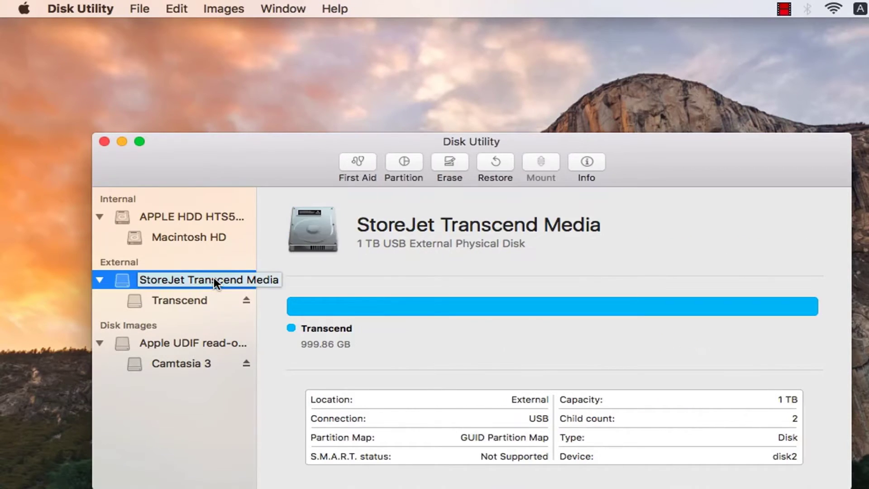
Erase the StoreJet disk as 'backup', Mac OS Extended (Journaled), GUID Partition Map.
{"action": "left_click", "coordinate": [434, 165]}
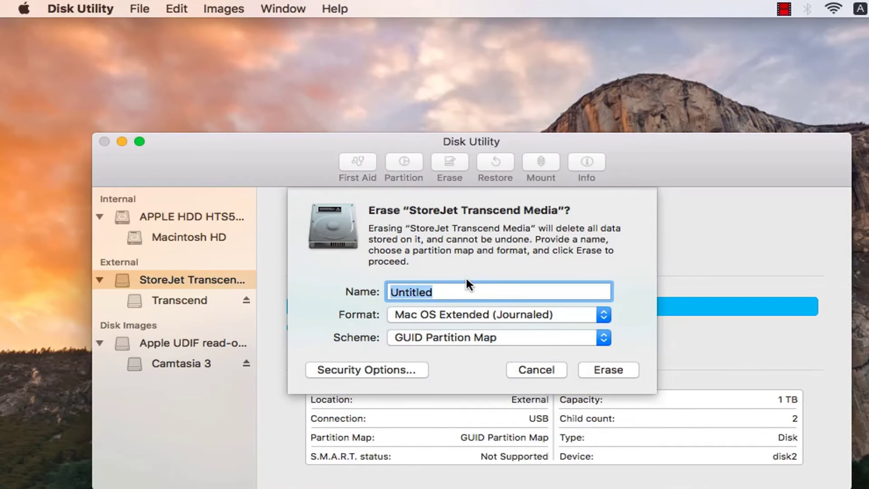
{"action": "type", "text": "backup"}
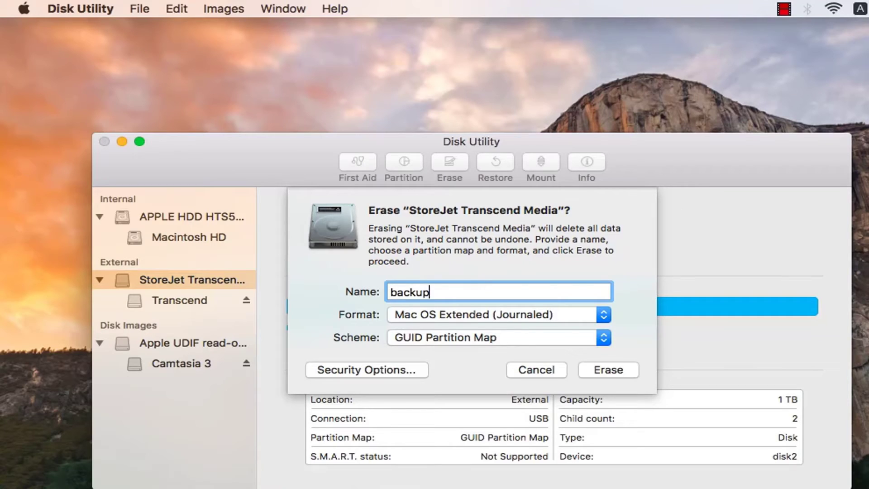
{"action": "left_click", "coordinate": [602, 316]}
{"action": "left_click", "coordinate": [583, 314]}
{"action": "left_click", "coordinate": [610, 367]}
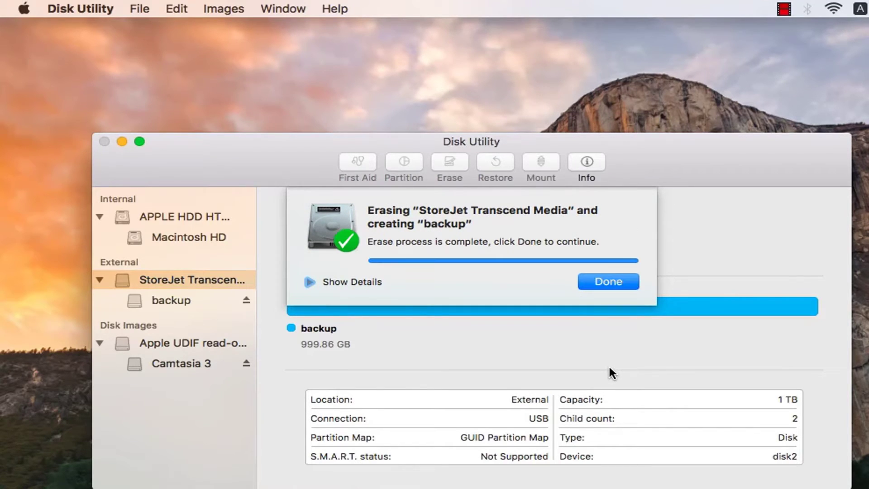
{"action": "left_click", "coordinate": [614, 283]}
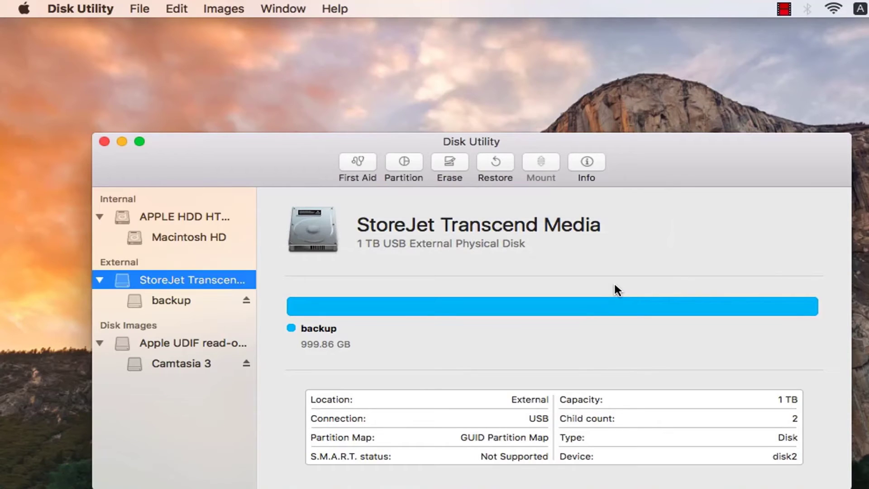
Close Disk Utility and enable Back Up Automatically and the menu bar icon in Time Machine preferences.
{"action": "left_click", "coordinate": [103, 142]}
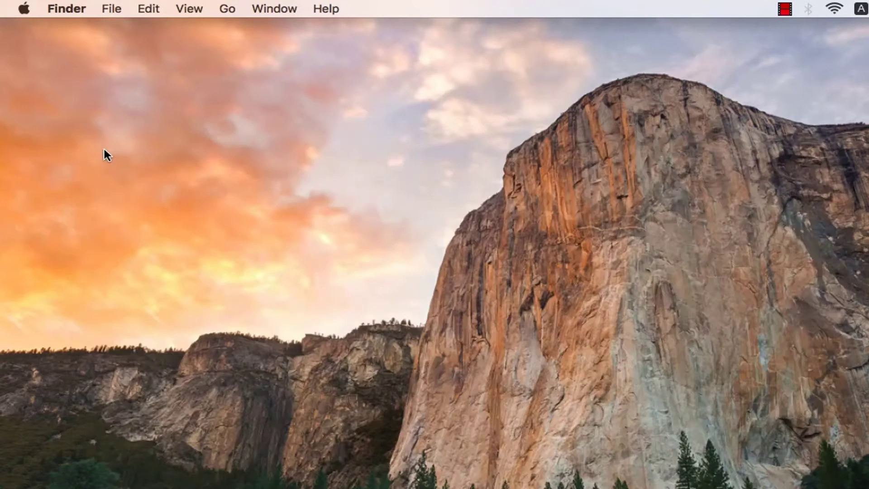
{"action": "left_click", "coordinate": [24, 7]}
{"action": "left_click", "coordinate": [65, 53]}
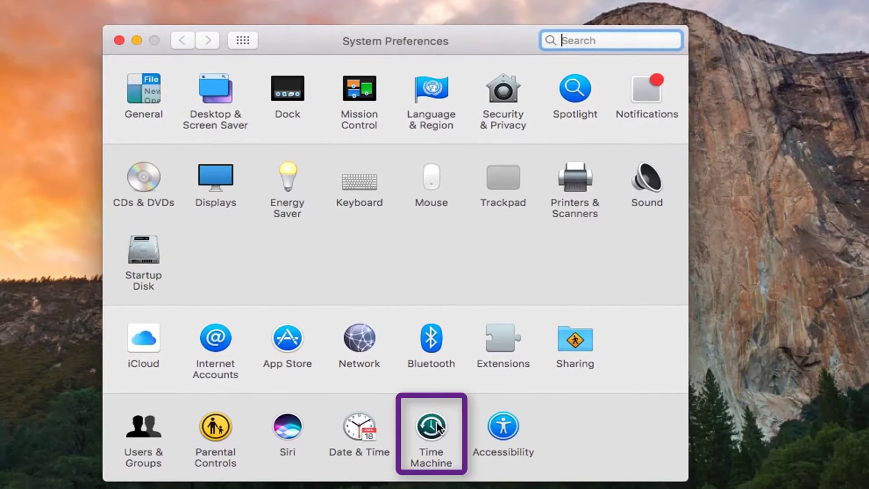
{"action": "left_click", "coordinate": [433, 427]}
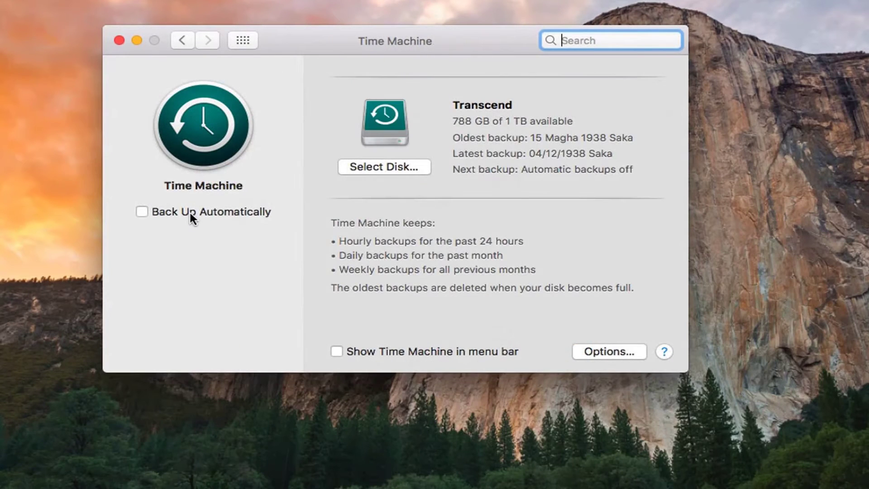
{"action": "left_click", "coordinate": [143, 211]}
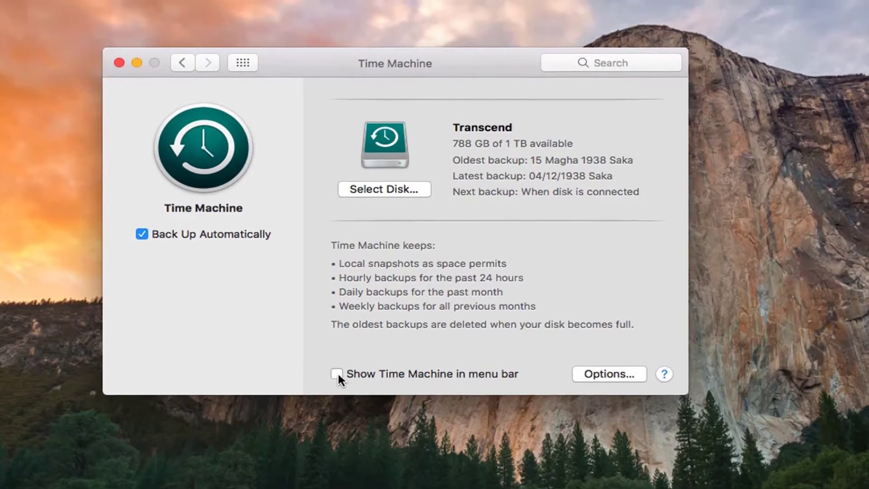
{"action": "left_click", "coordinate": [336, 351]}
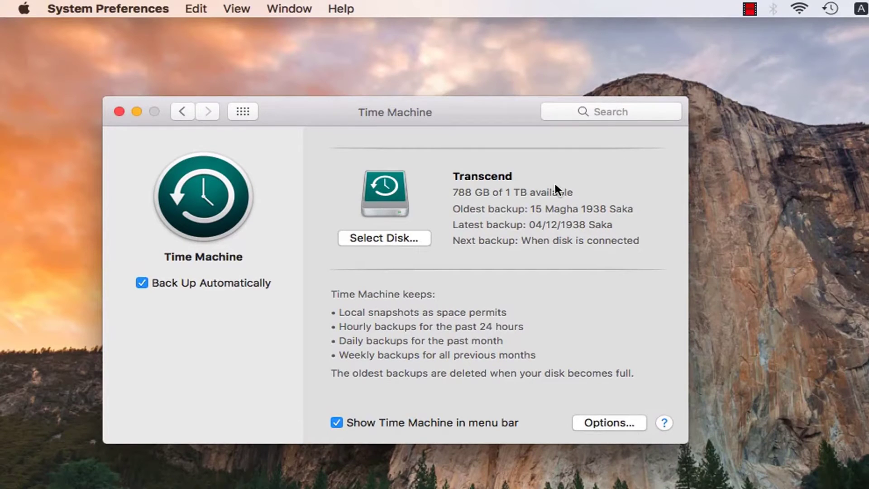
Choose the 'backup' disk for Time Machine, replacing Transcend as the backup destination.
{"action": "left_click", "coordinate": [416, 239]}
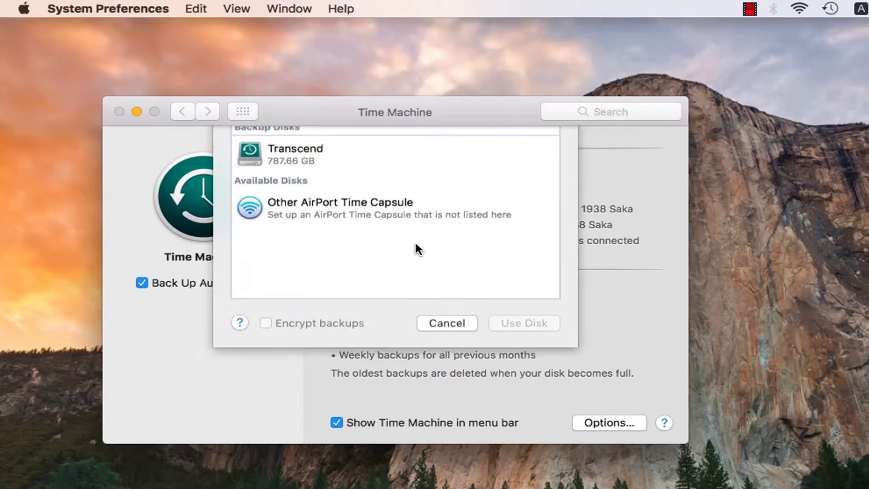
{"action": "left_click", "coordinate": [290, 177]}
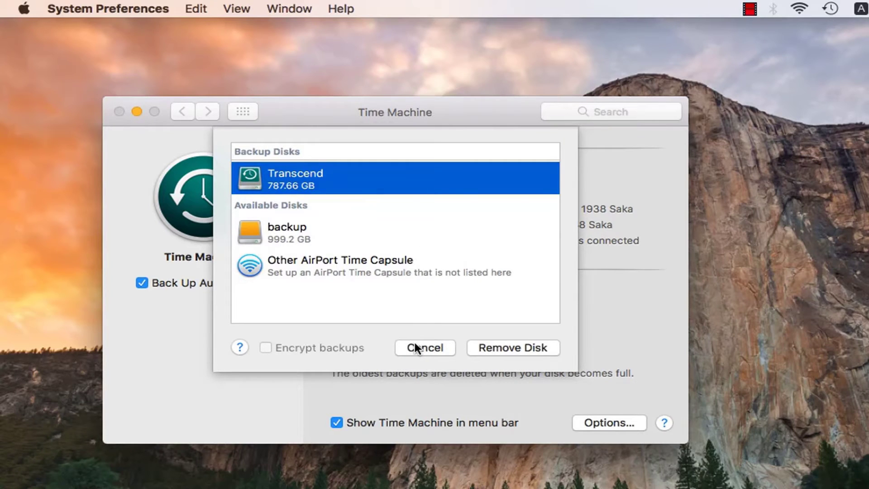
{"action": "left_click", "coordinate": [302, 236]}
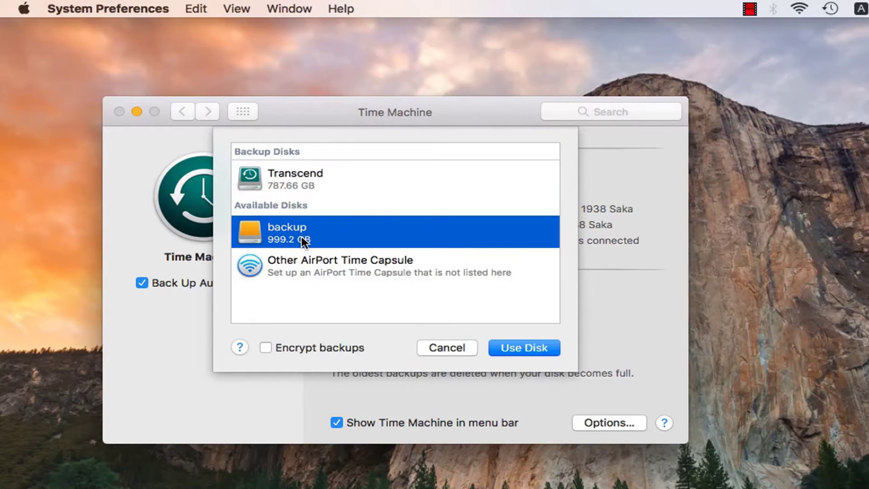
{"action": "left_click", "coordinate": [526, 348]}
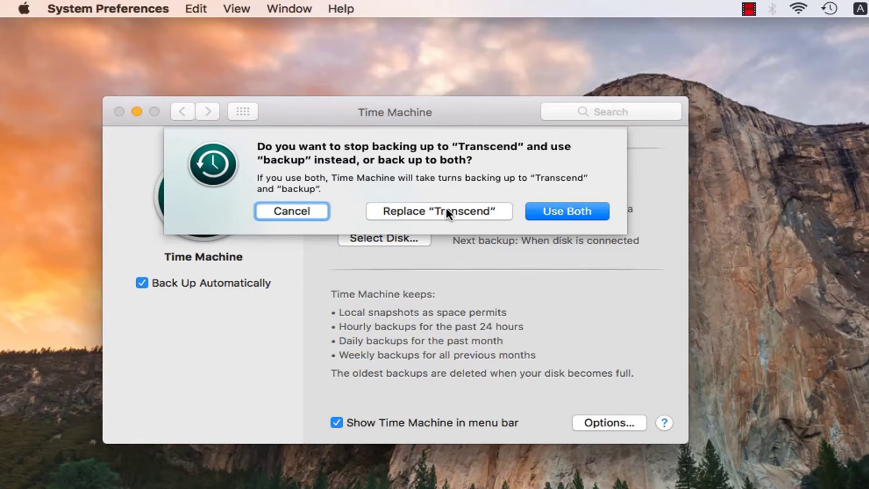
{"action": "left_click", "coordinate": [459, 209]}
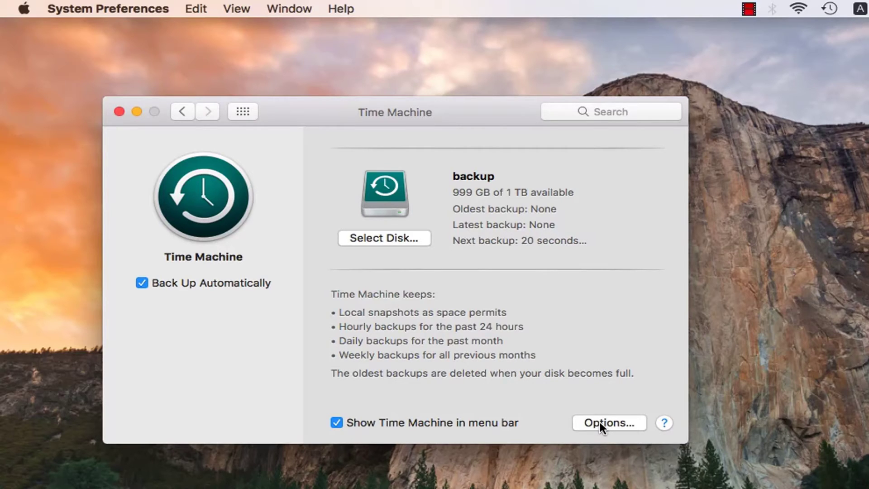
{"action": "left_click", "coordinate": [616, 422]}
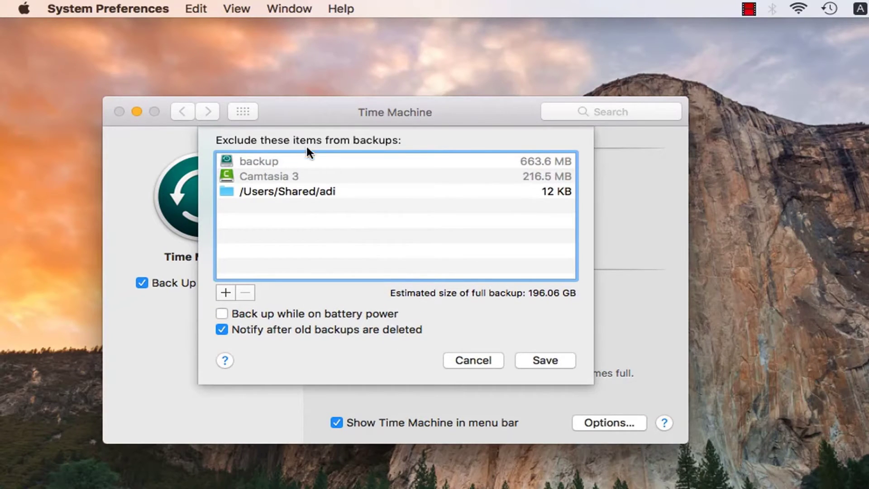
{"action": "left_click", "coordinate": [473, 358]}
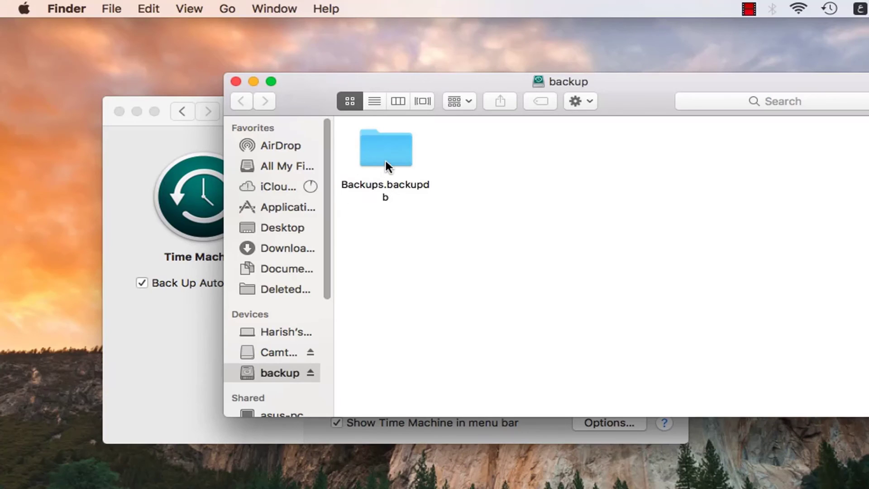
Open Backups.backupdb on backup down through Latest, Macintosh HD and Users to the apple folder.
{"action": "double_click", "coordinate": [387, 161]}
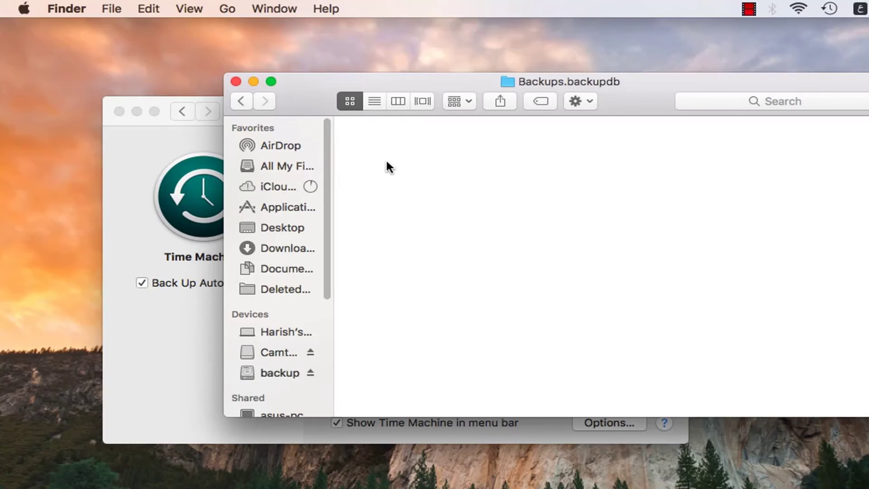
{"action": "double_click", "coordinate": [386, 154]}
{"action": "double_click", "coordinate": [568, 159]}
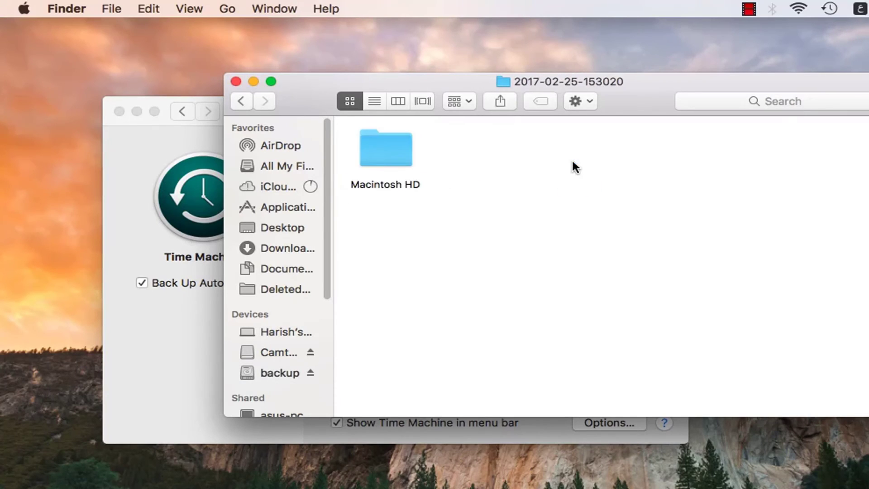
{"action": "double_click", "coordinate": [374, 154]}
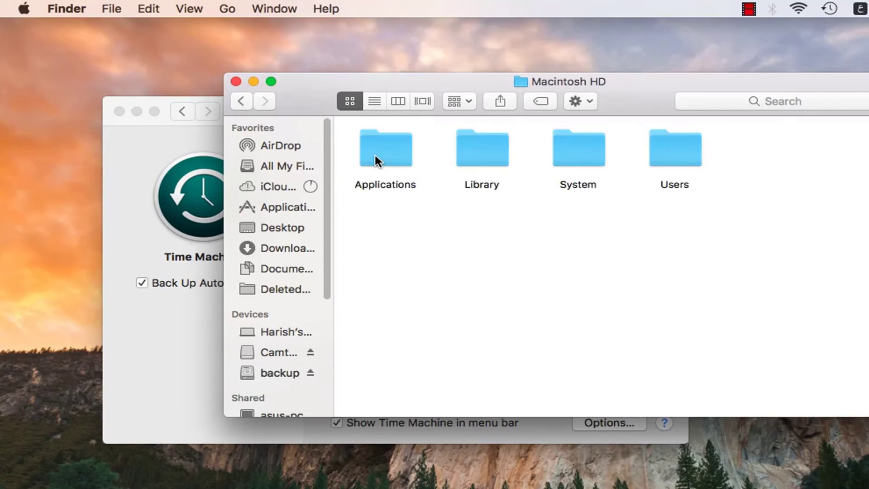
{"action": "double_click", "coordinate": [666, 150]}
{"action": "double_click", "coordinate": [407, 149]}
Switch to column view and show the backed-up Documents folder's contents.
{"action": "left_click", "coordinate": [569, 155]}
{"action": "key", "text": "super+3"}
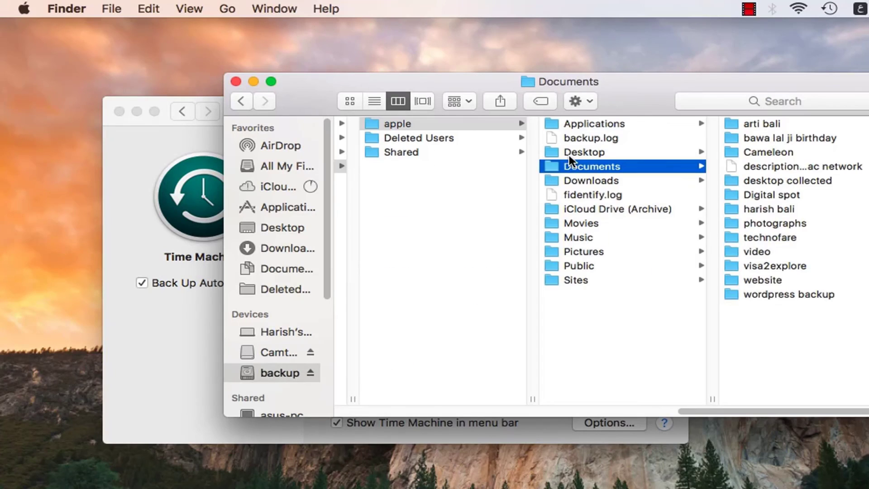
{"action": "left_click", "coordinate": [584, 220]}
{"action": "left_click", "coordinate": [592, 251]}
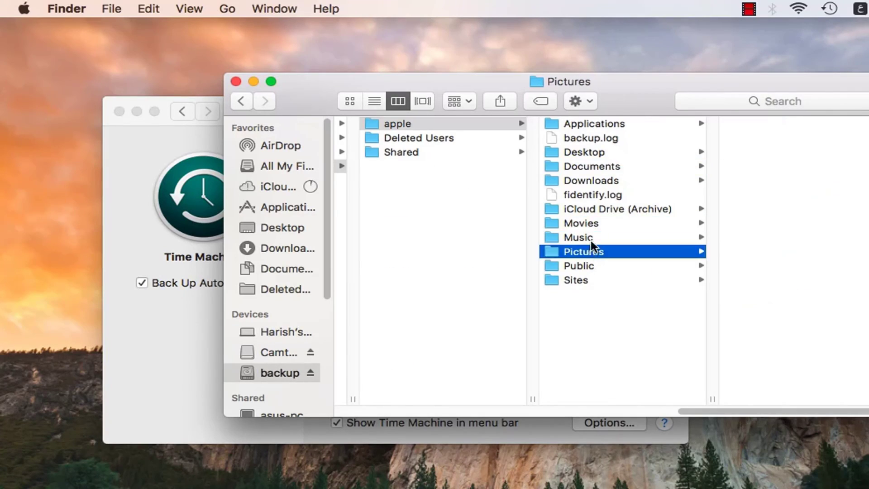
{"action": "left_click", "coordinate": [595, 168]}
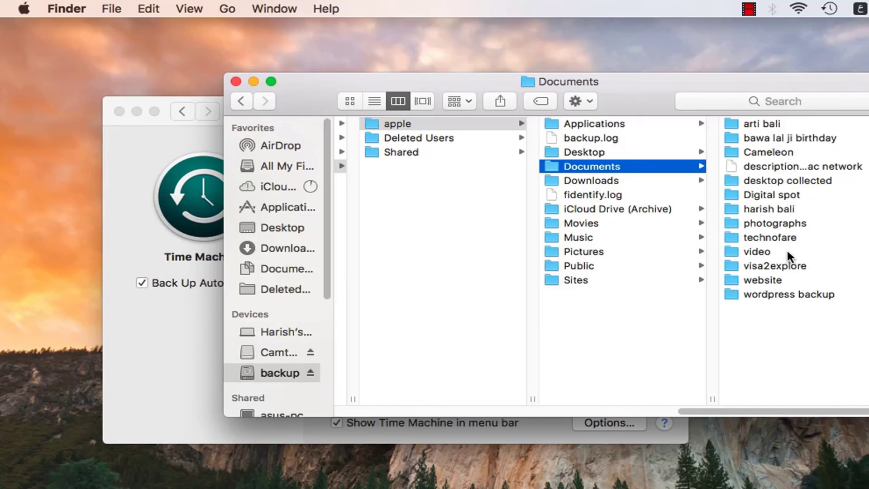